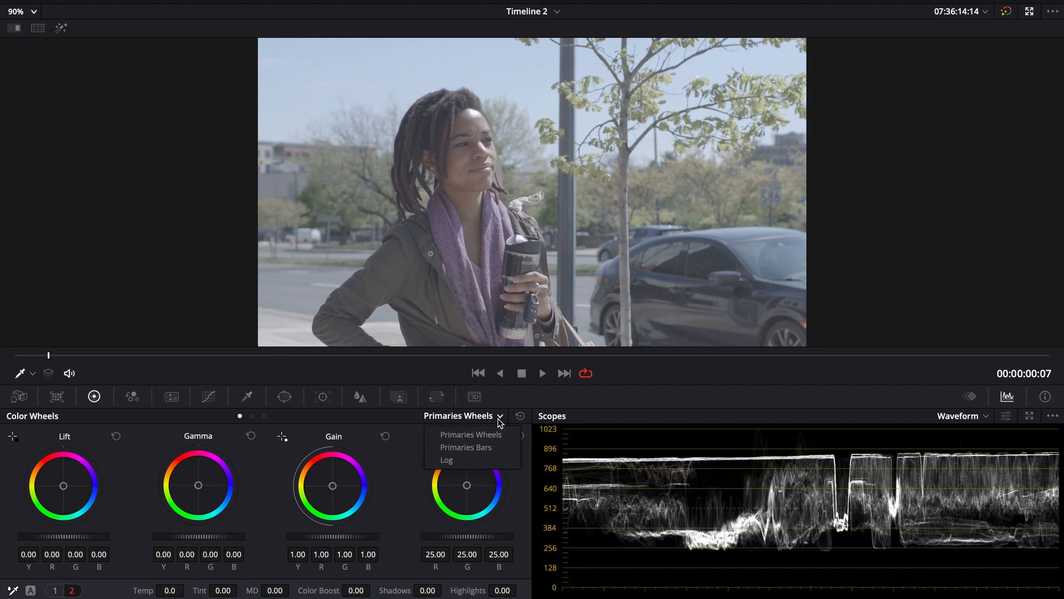
Step: View the Log version of the color wheels, and return to the Primaries Wheels
click(488, 438)
click(493, 419)
click(475, 460)
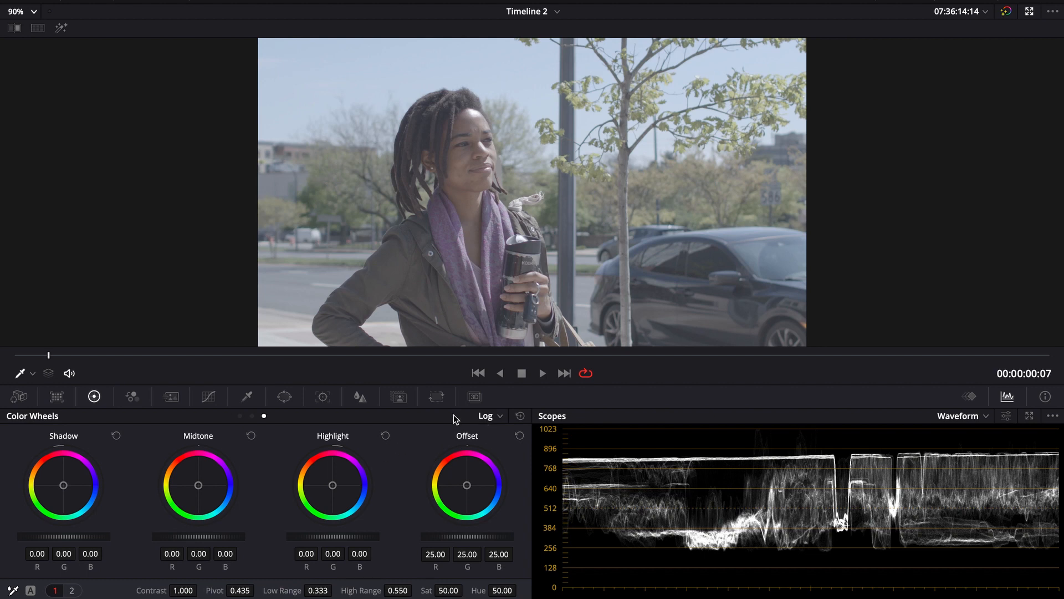
click(495, 420)
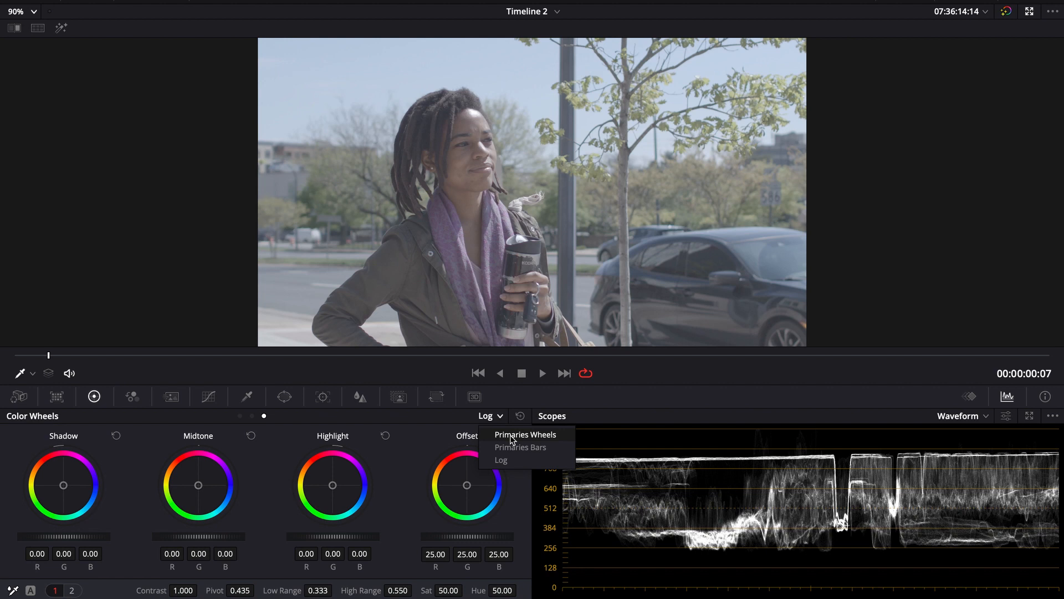
click(512, 436)
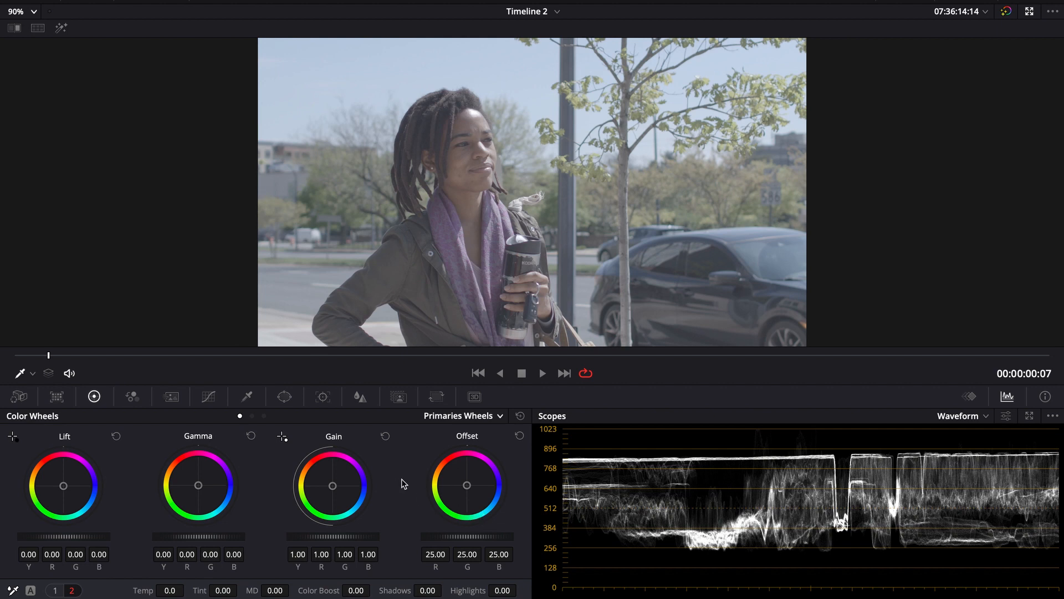
Step: Try lowering the overall Offset level to 8.20 and reset the Offset wheel
drag(479, 536, 151, 539)
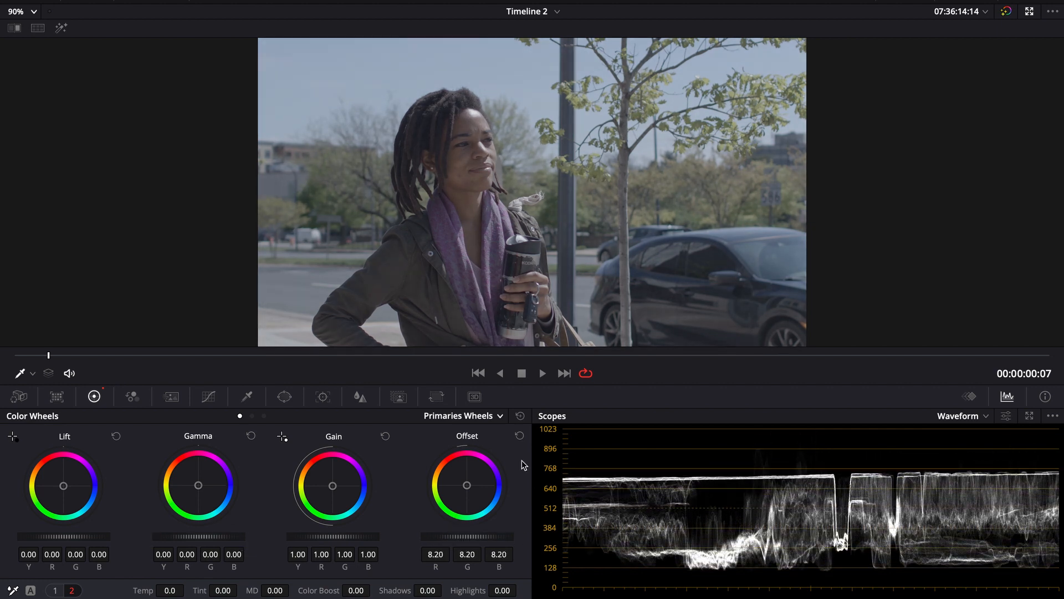
click(519, 436)
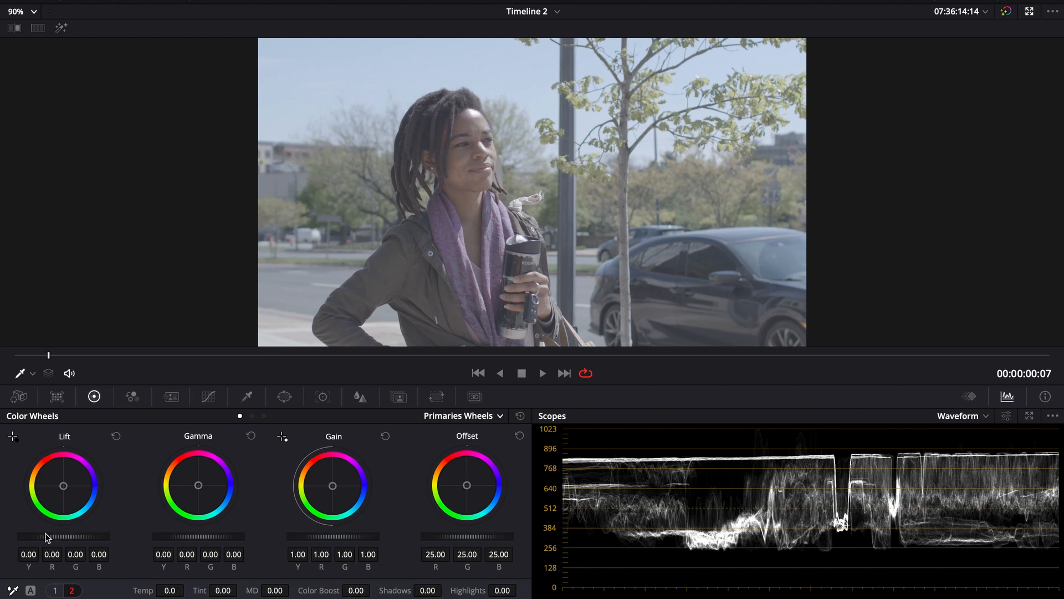
Step: Lower the master Lift to -0.10 to darken the shadows of the clip
drag(42, 537, 5, 536)
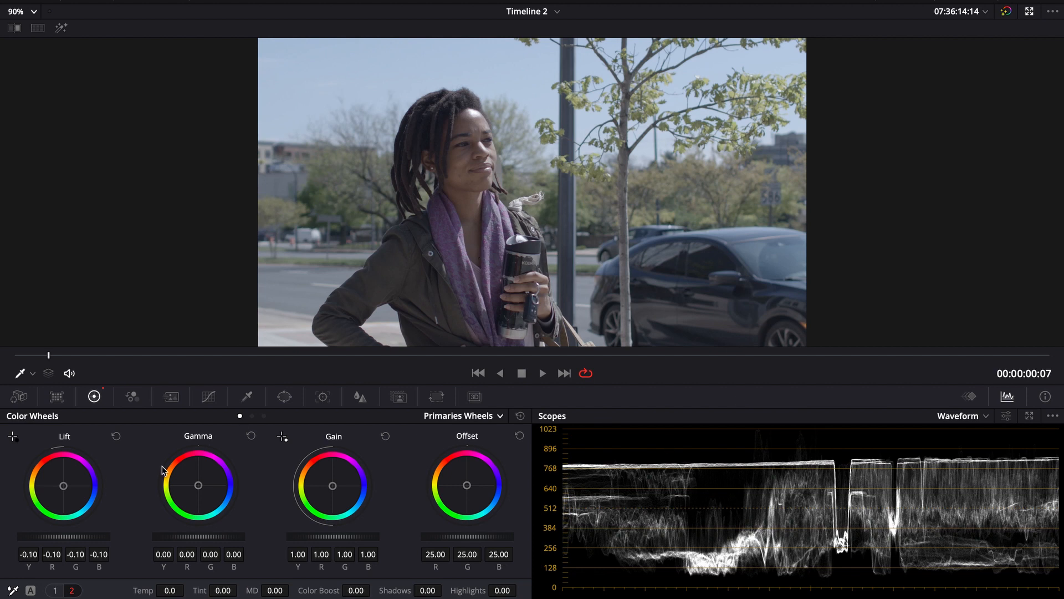
Step: Try a master Lift of -0.20, inspect the dark hair detail up close, and undo the change
drag(87, 535, 61, 535)
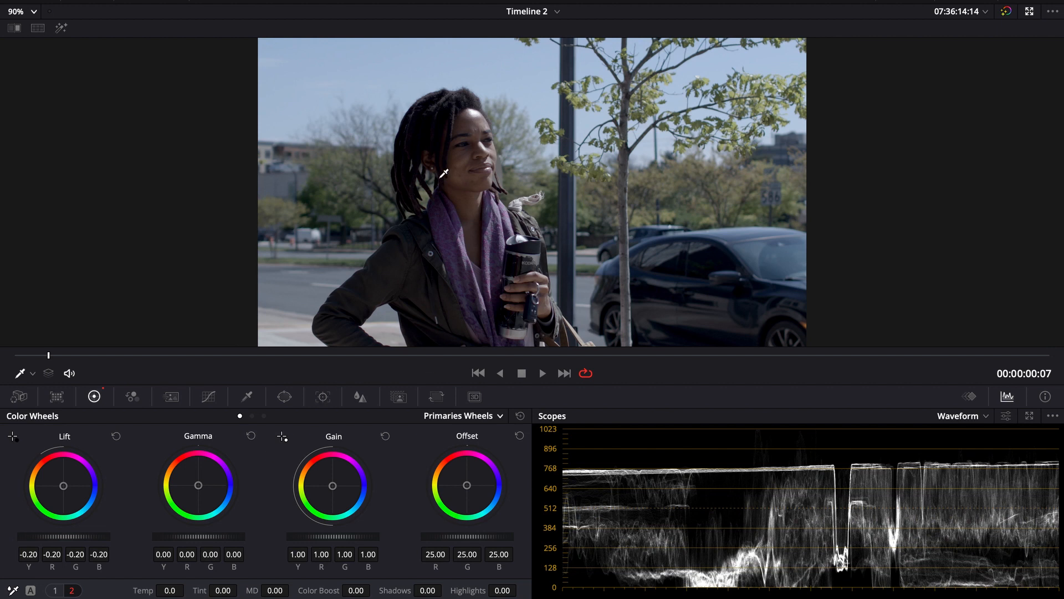
scroll(444, 173, up, 6)
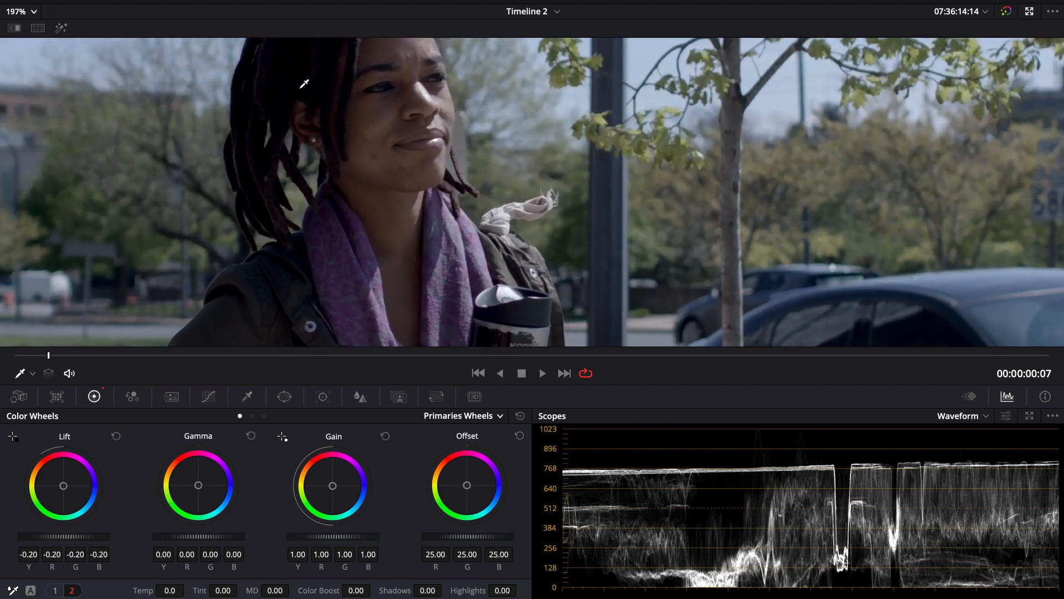
scroll(305, 83, up, 4)
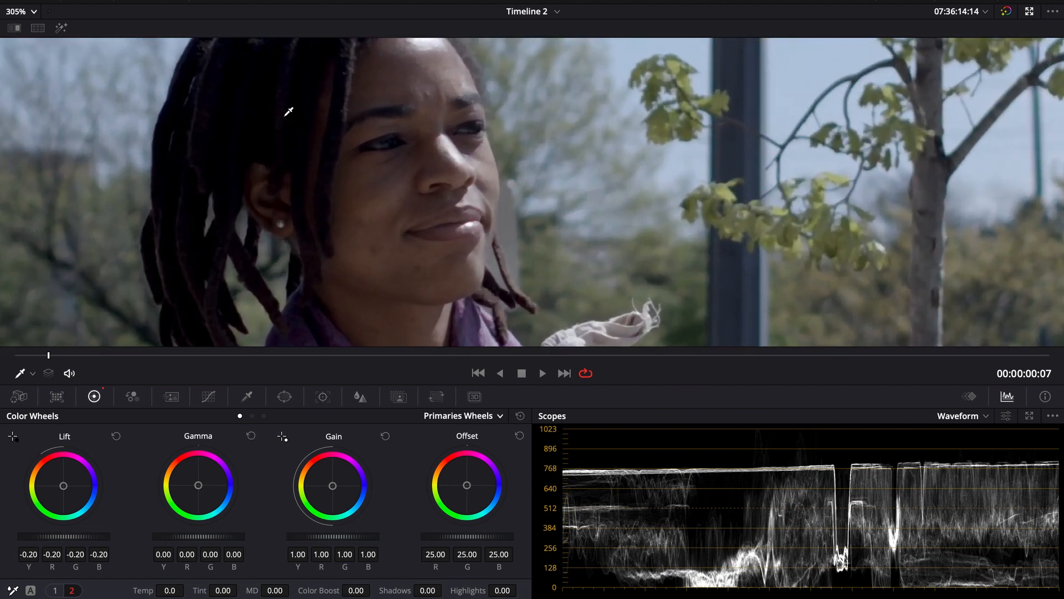
scroll(261, 120, down, 7)
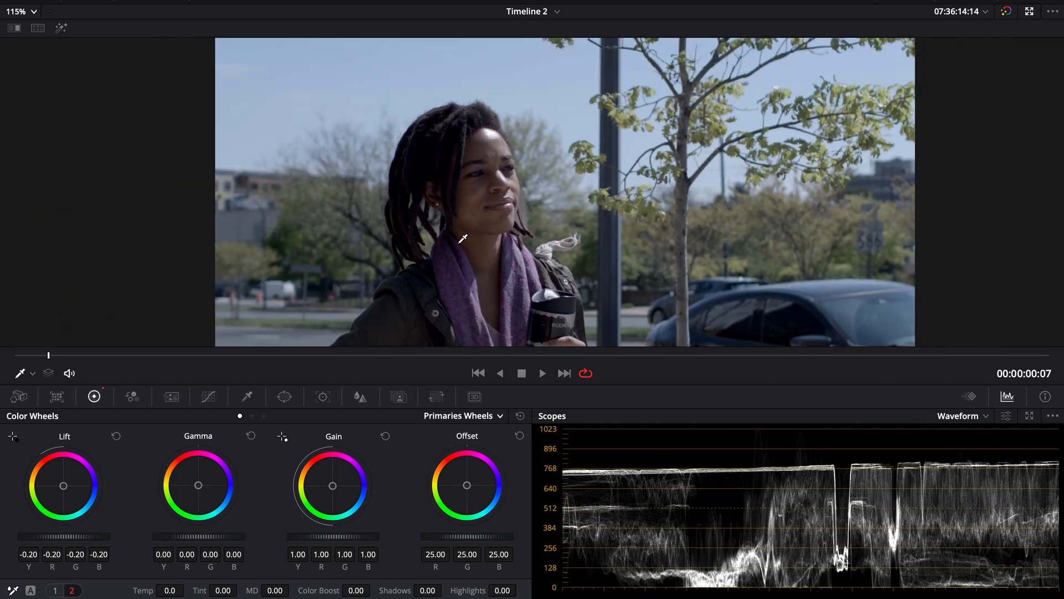
drag(459, 243, 410, 159)
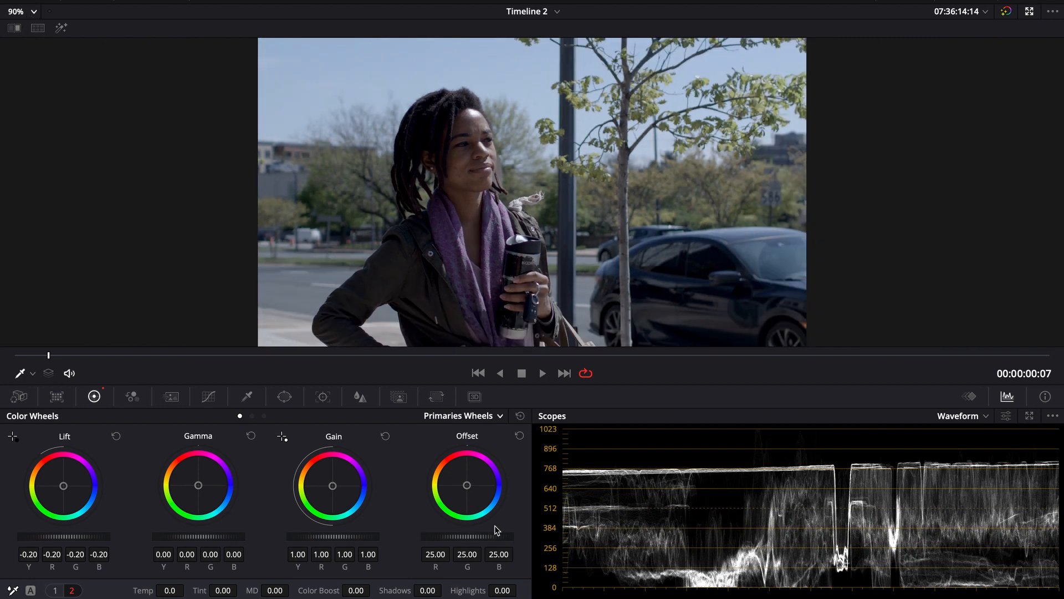
key(ctrl+z)
Step: Raise the master Gain to 1.09 and lower the master Lift to -0.13 to widen the tonal range
drag(340, 537, 488, 535)
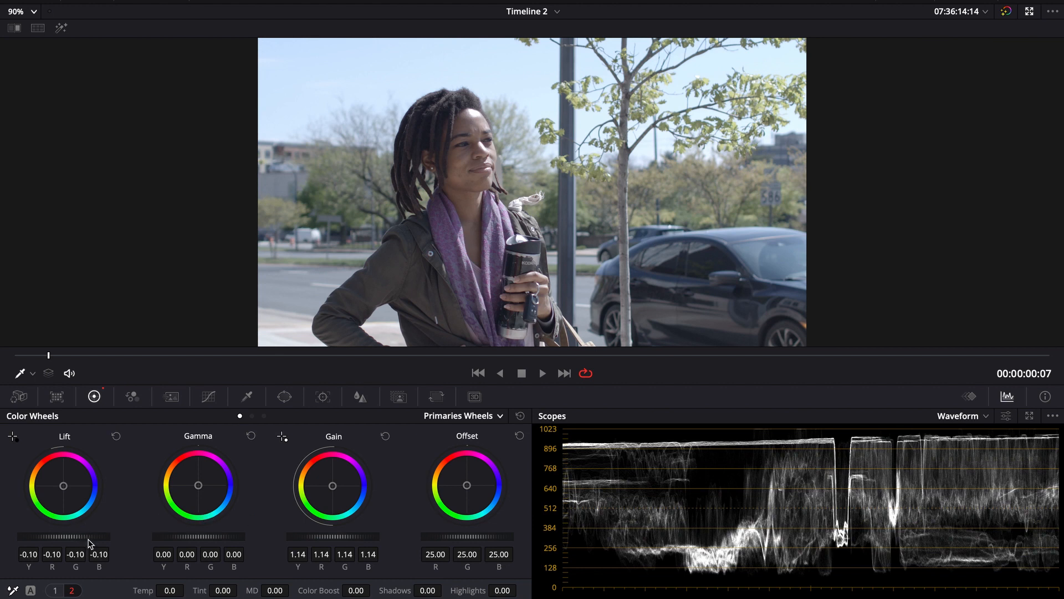
drag(92, 538, 63, 536)
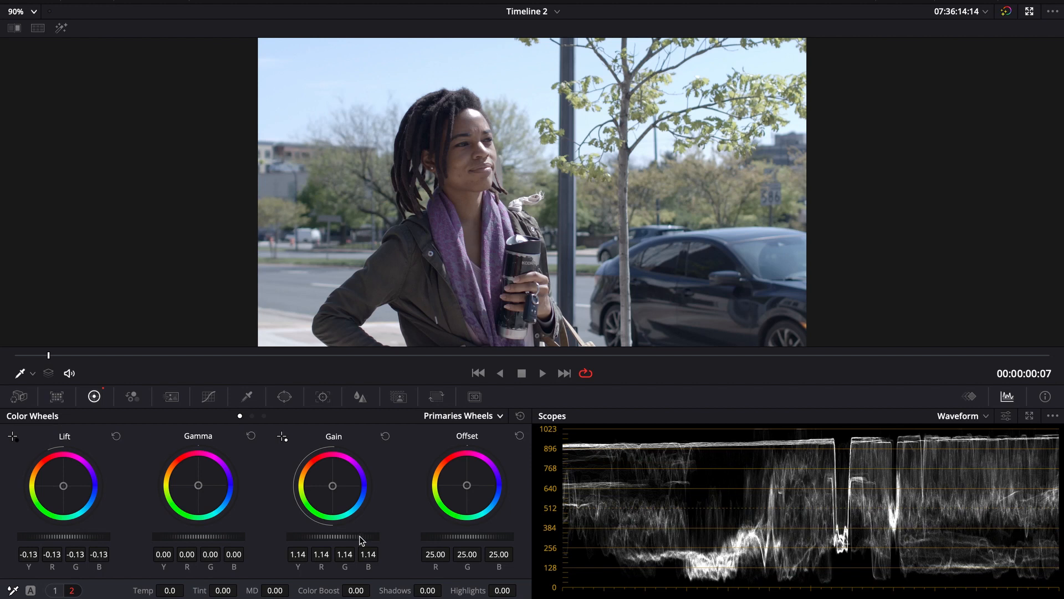
drag(359, 535, 332, 536)
Step: Increase the clip's Contrast to 1.132 and set the master Lift to -0.12
click(55, 590)
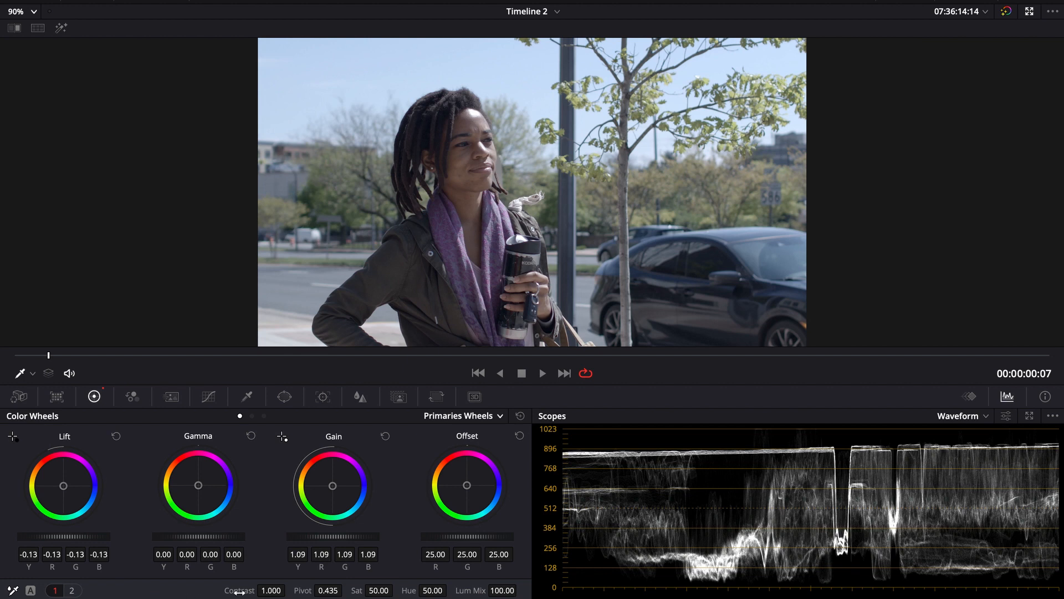
drag(242, 591, 286, 591)
drag(286, 591, 286, 591)
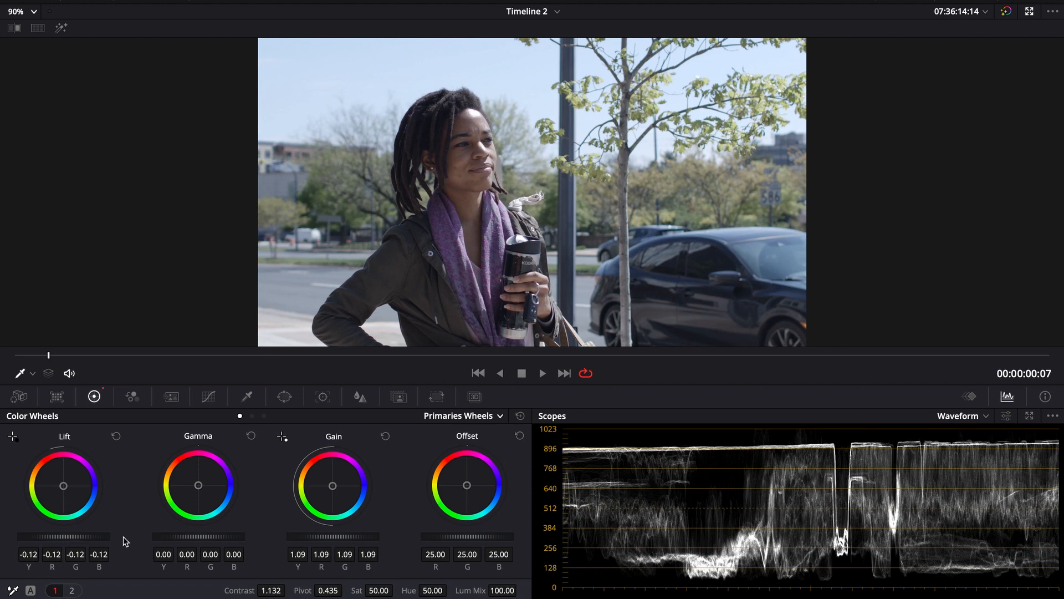
Step: White-balance the shot by sampling the white van in the background with the white balance picker
click(71, 591)
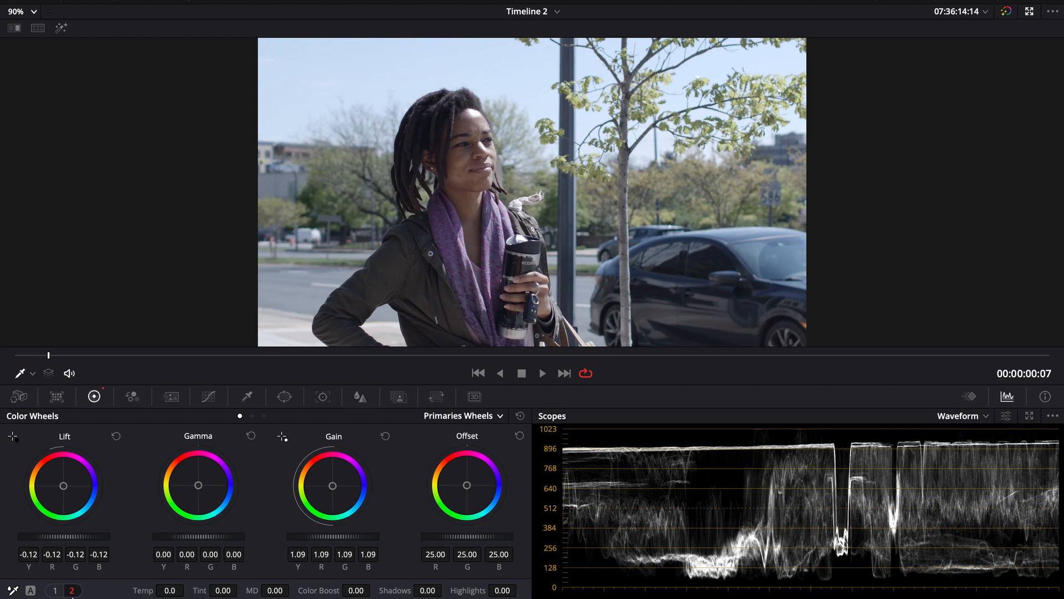
click(13, 591)
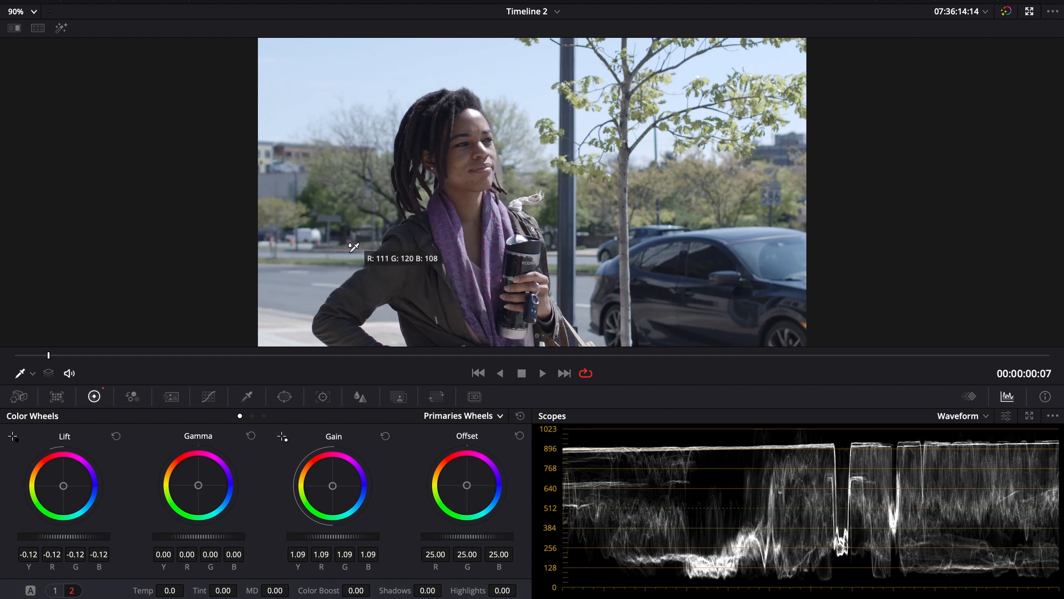
scroll(327, 224, up, 2)
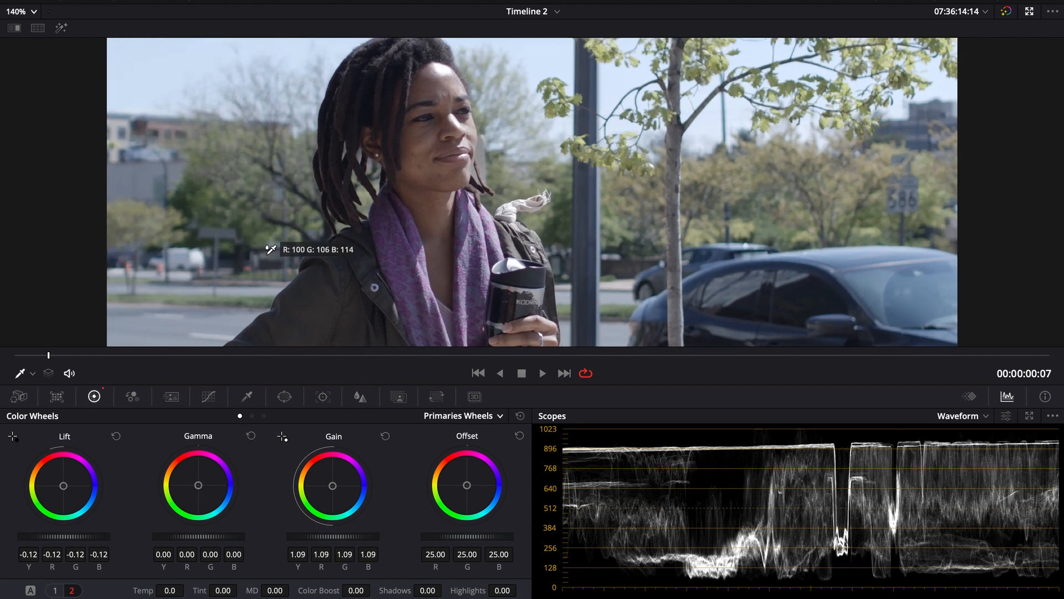
scroll(178, 256, up, 1)
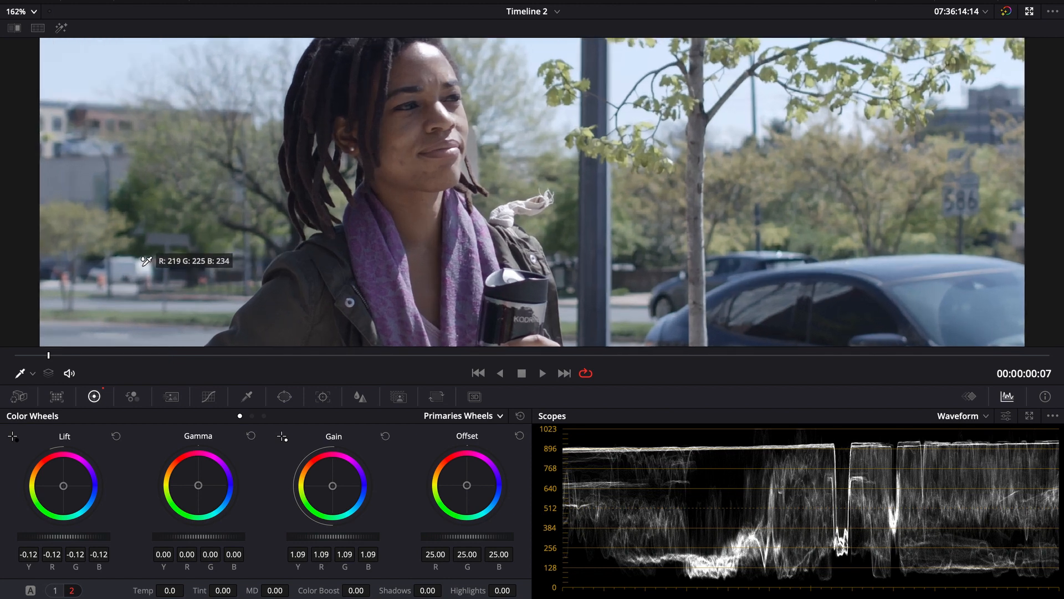
click(146, 261)
Step: Fine-tune the white balance by setting Temp to 190.8 and Tint to 0.25
scroll(310, 251, down, 5)
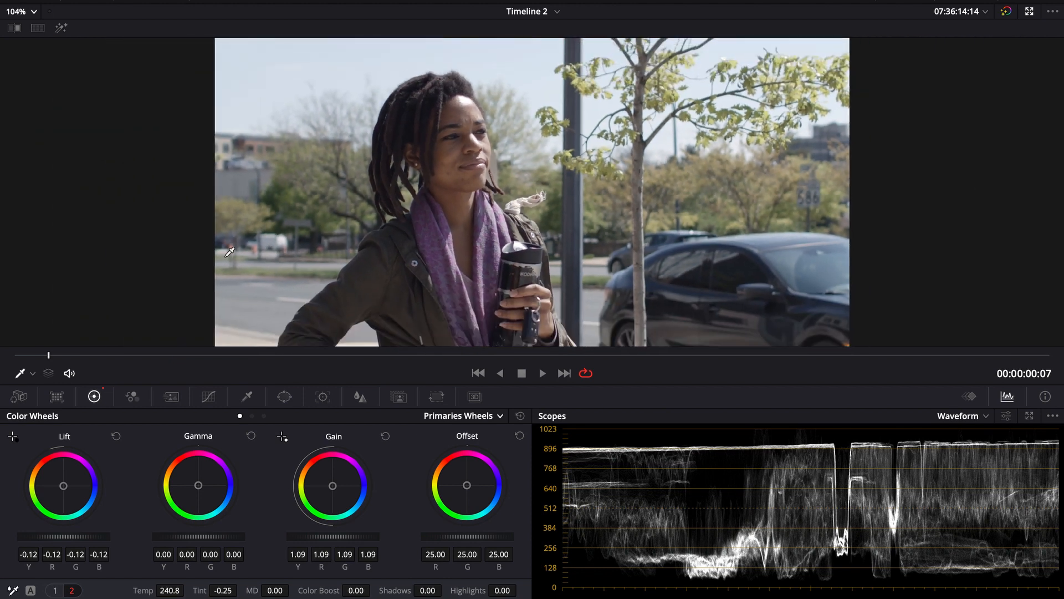
scroll(310, 252, down, 1)
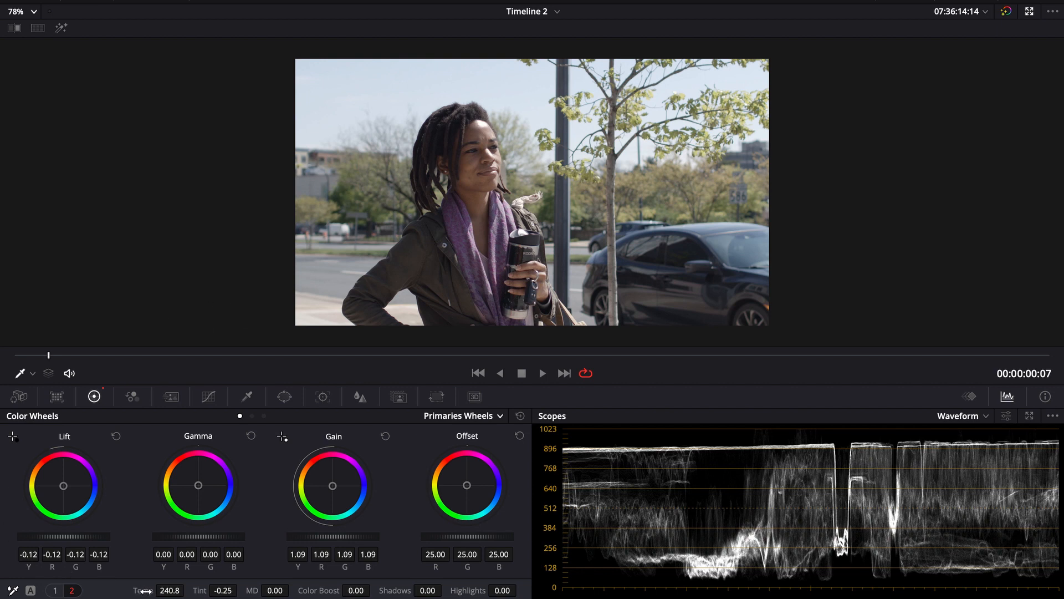
drag(146, 592, 140, 591)
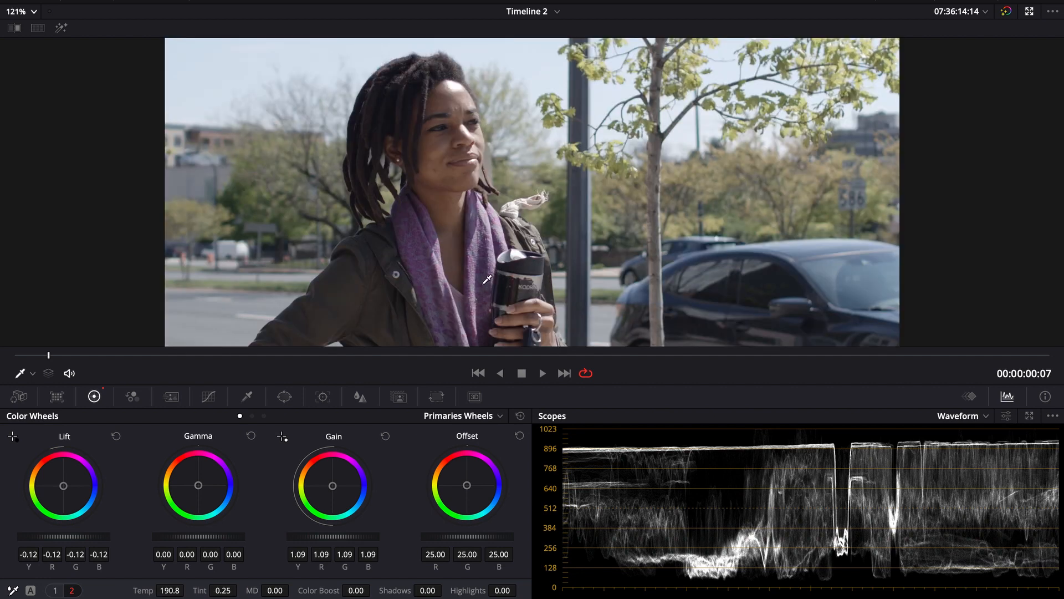
scroll(487, 279, down, 6)
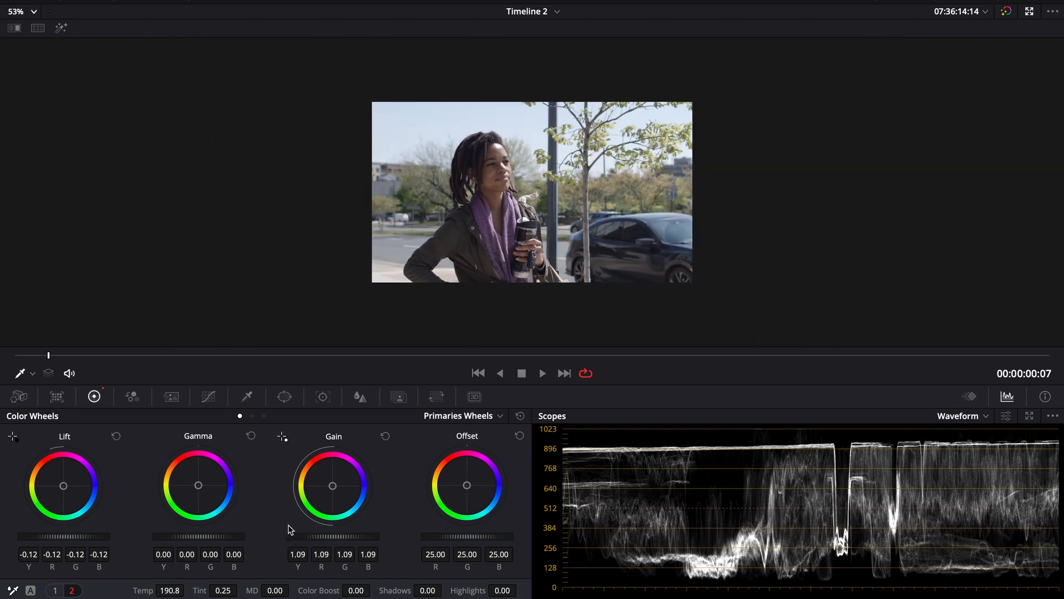
Step: Increase the clip's saturation to 77.60
click(55, 590)
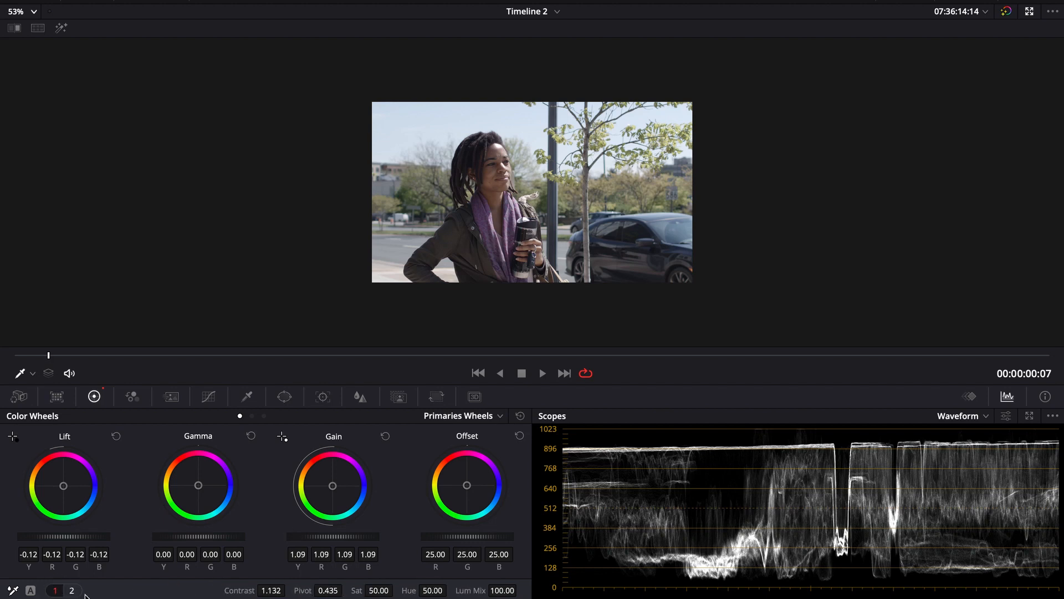
drag(374, 591, 404, 590)
scroll(779, 214, up, 3)
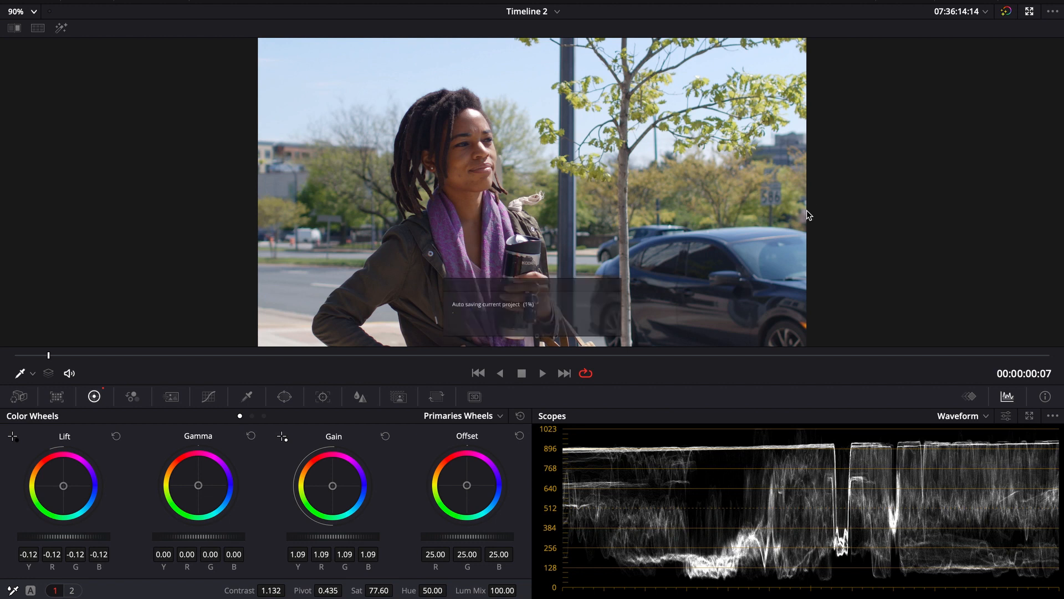